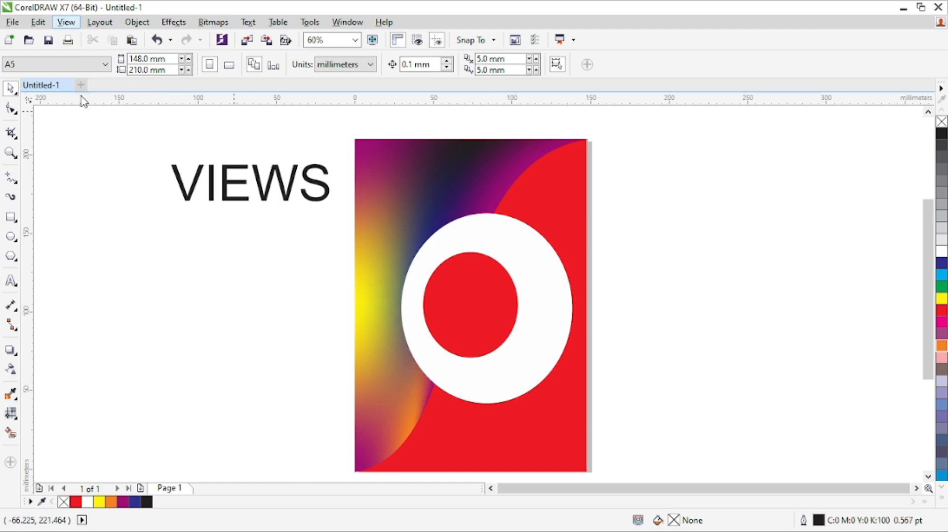
Switch the display to wireframe and move the gradient mesh shape's lower-left node onto the page's bottom-left corner.
{"action": "left_click", "coordinate": [99, 55]}
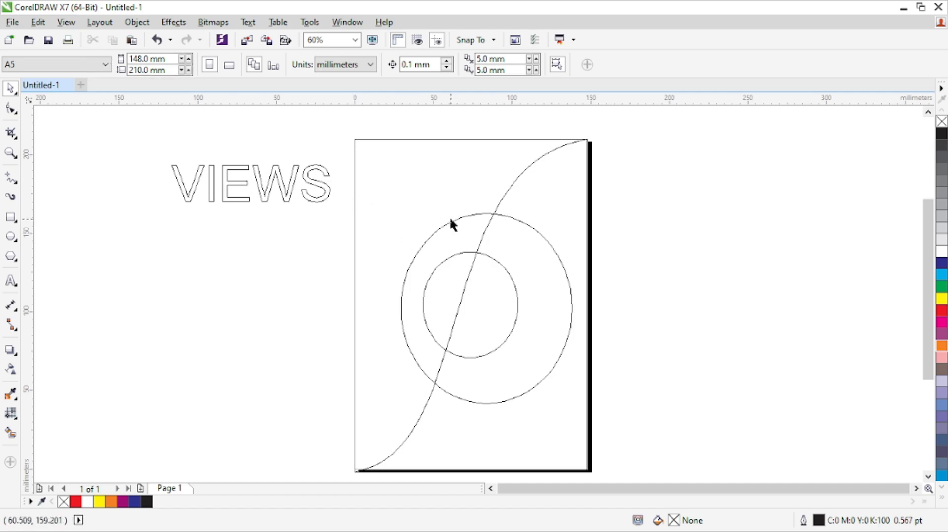
{"action": "left_click", "coordinate": [406, 194]}
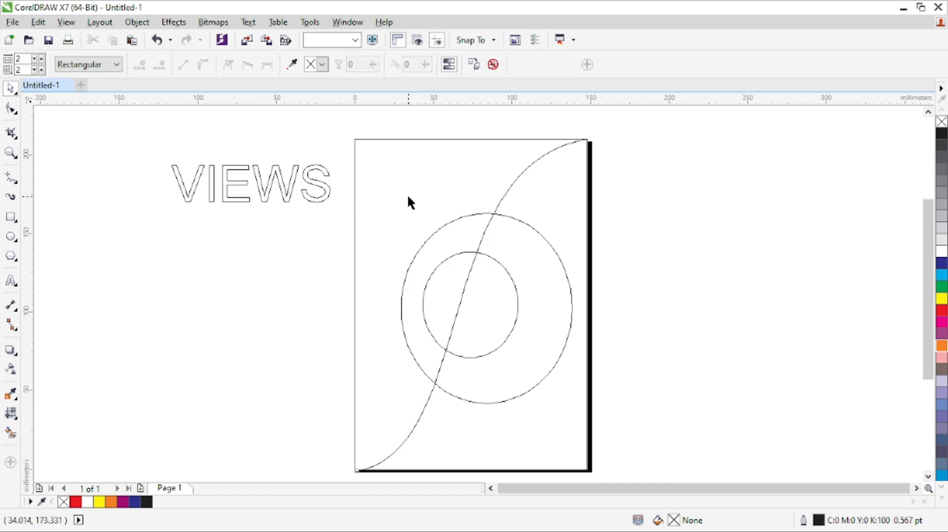
{"action": "key", "text": "m"}
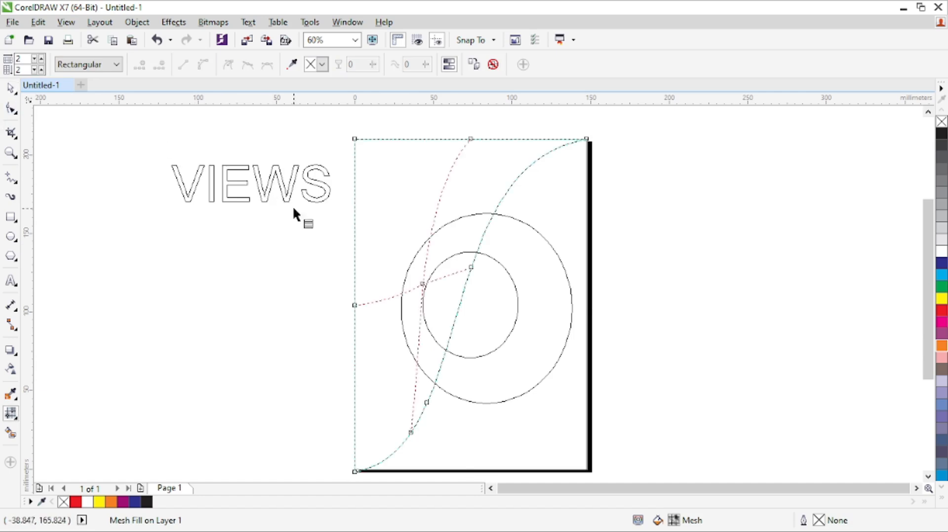
{"action": "key", "text": "z"}
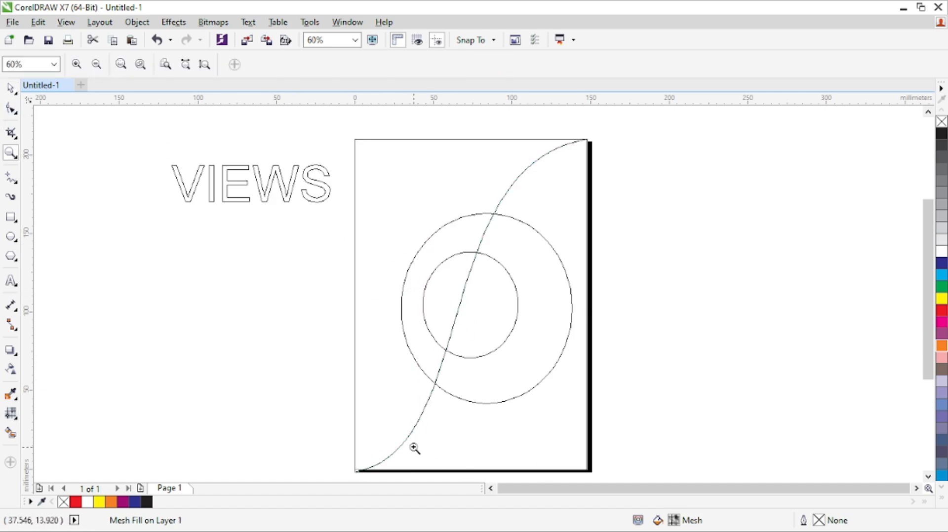
{"action": "left_click_drag", "start_coordinate": [339, 458], "coordinate": [408, 448]}
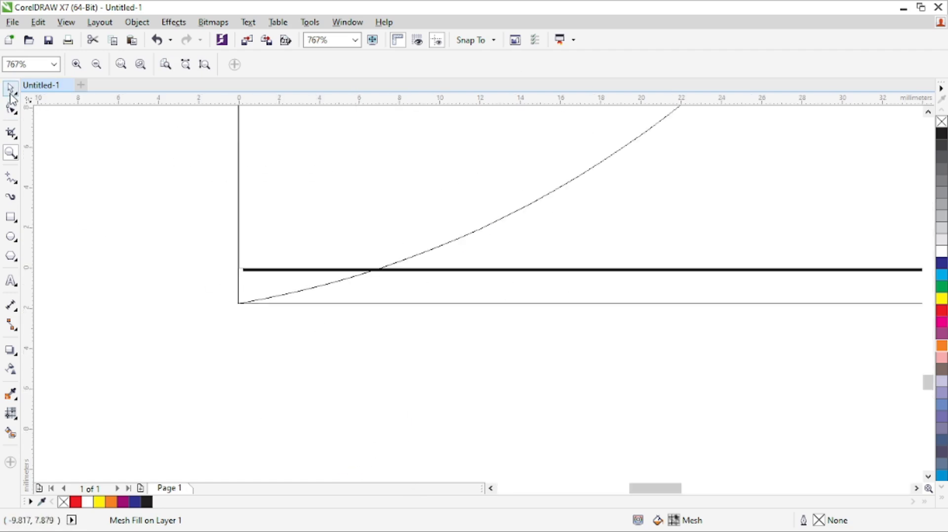
{"action": "key", "text": "m"}
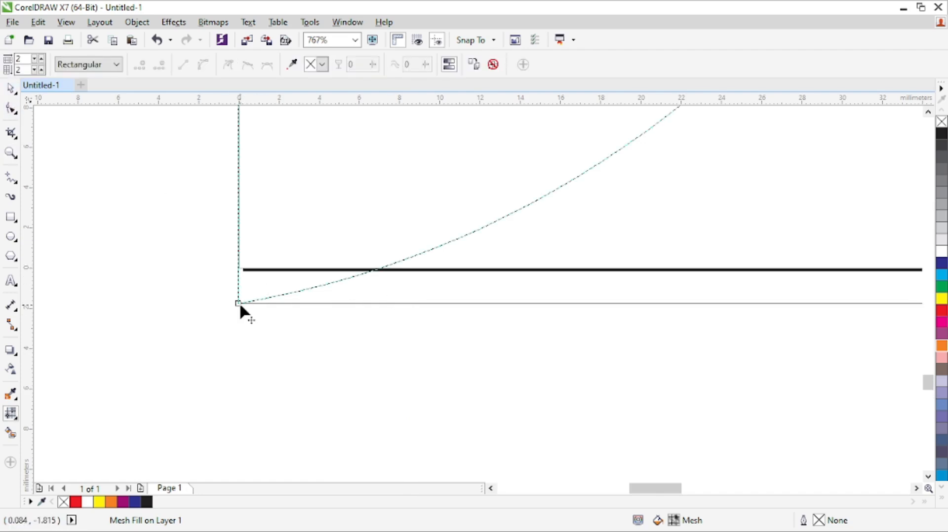
{"action": "left_click_drag", "start_coordinate": [236, 303], "coordinate": [238, 269]}
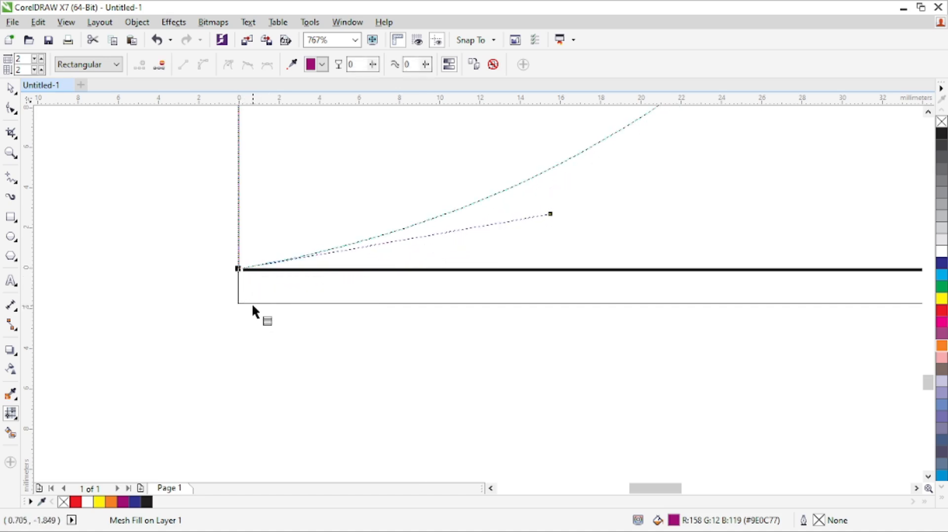
Move the red mesh shape's lower-left and lower-right corner nodes onto the matching bottom corners of the page.
{"action": "left_click", "coordinate": [255, 303]}
{"action": "left_click_drag", "start_coordinate": [238, 303], "coordinate": [238, 269]}
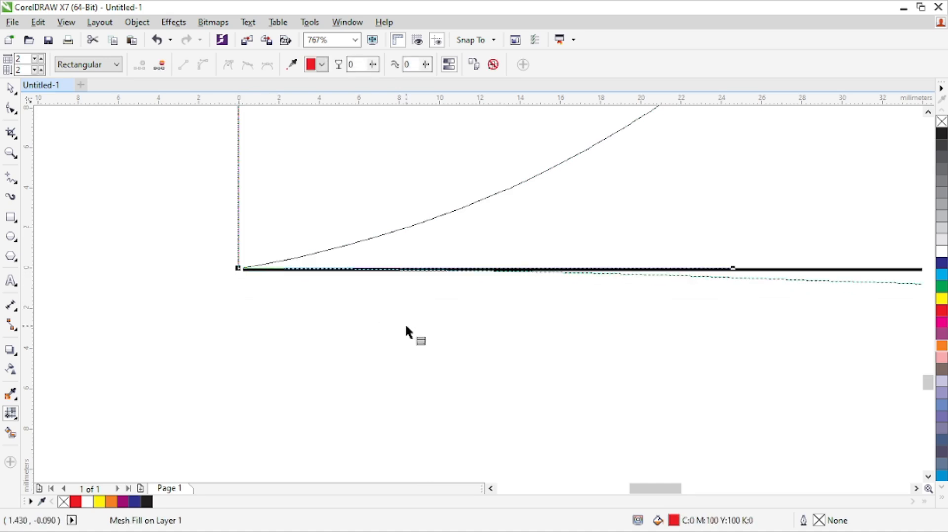
{"action": "left_click", "coordinate": [916, 489]}
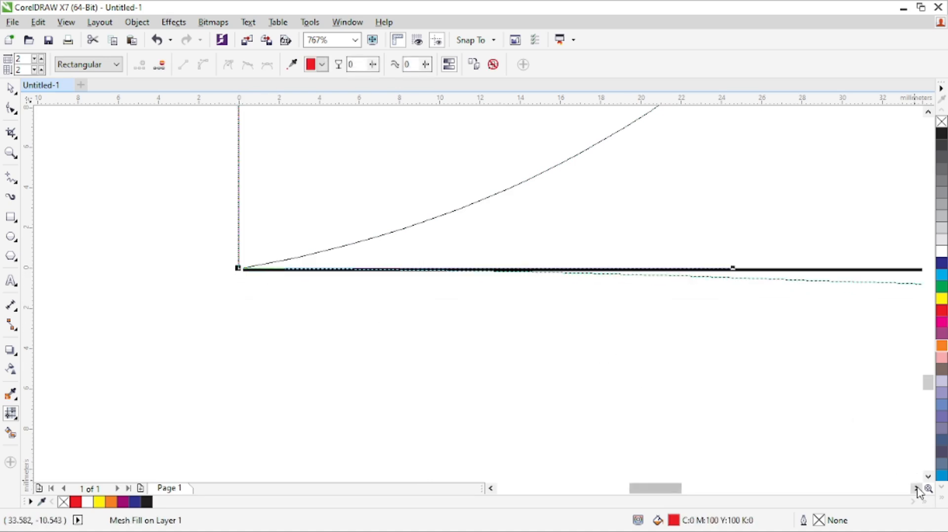
{"action": "left_click", "coordinate": [916, 488]}
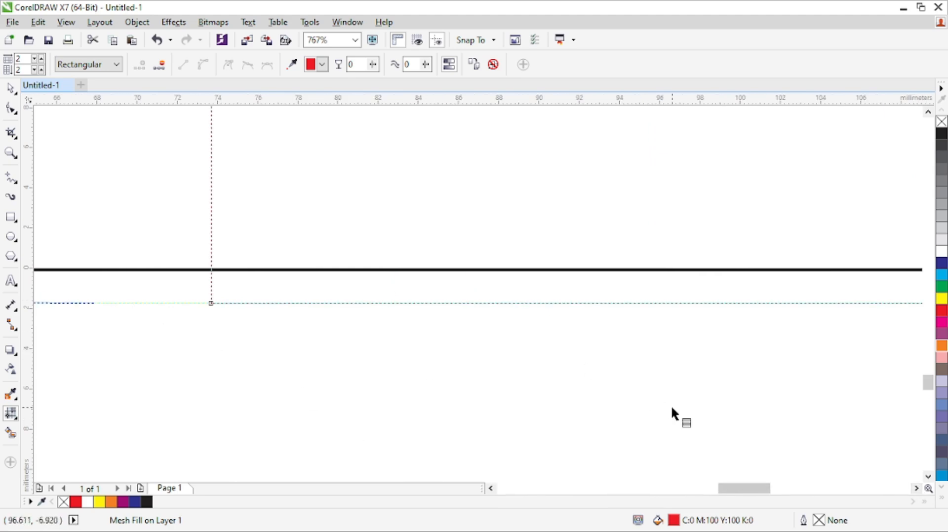
{"action": "left_click", "coordinate": [916, 488]}
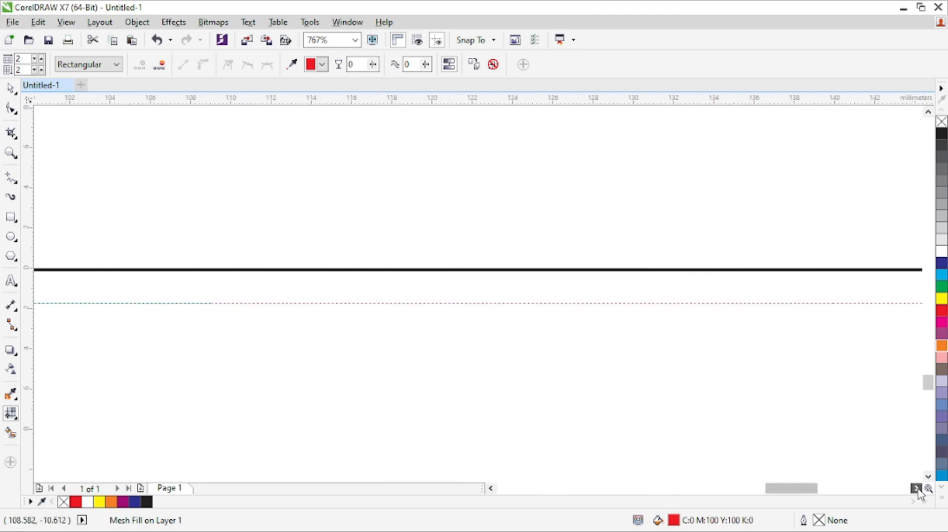
{"action": "left_click", "coordinate": [917, 488]}
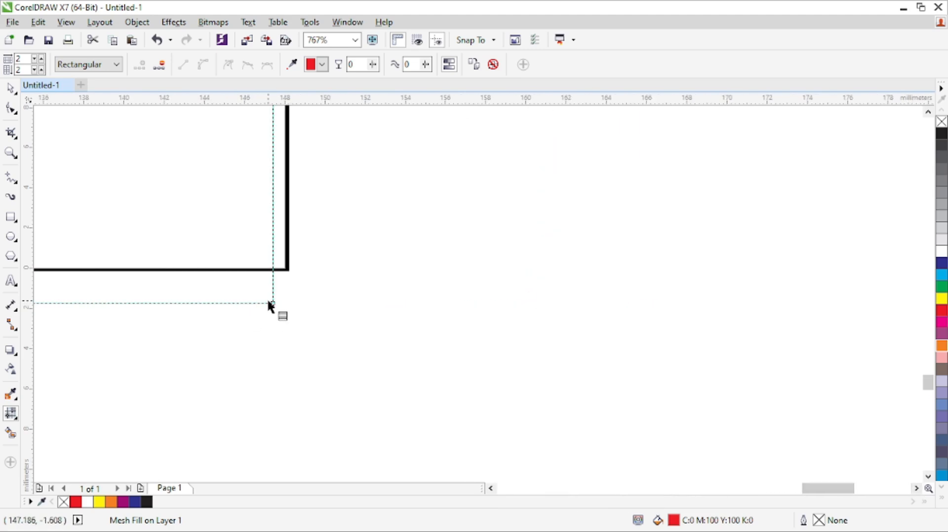
{"action": "left_click_drag", "start_coordinate": [269, 301], "coordinate": [286, 270]}
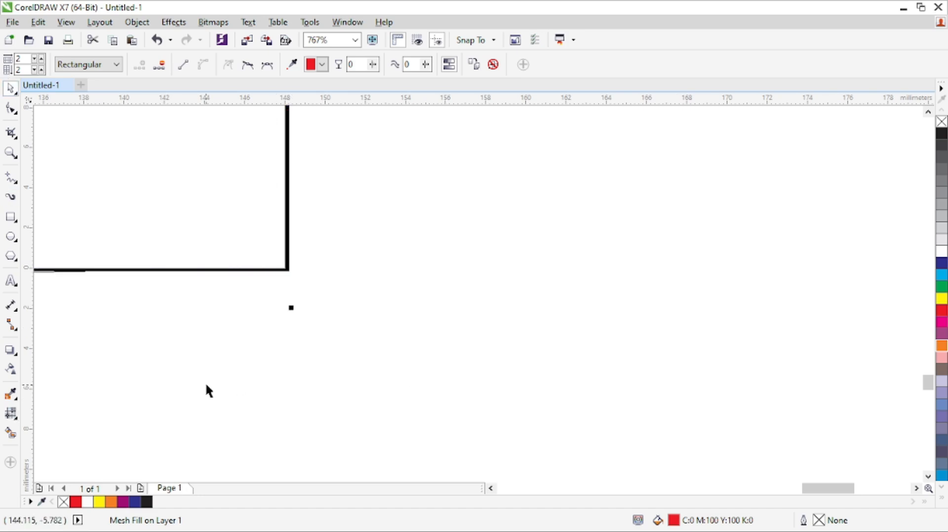
Align the red mesh shape's upper-right corner node with the page's top-right corner.
{"action": "key", "text": "z"}
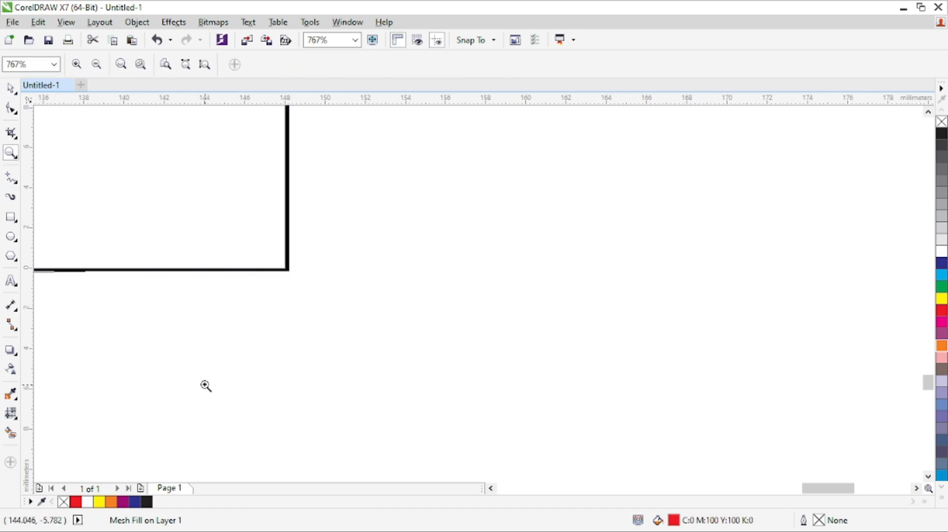
{"action": "left_click", "coordinate": [102, 64]}
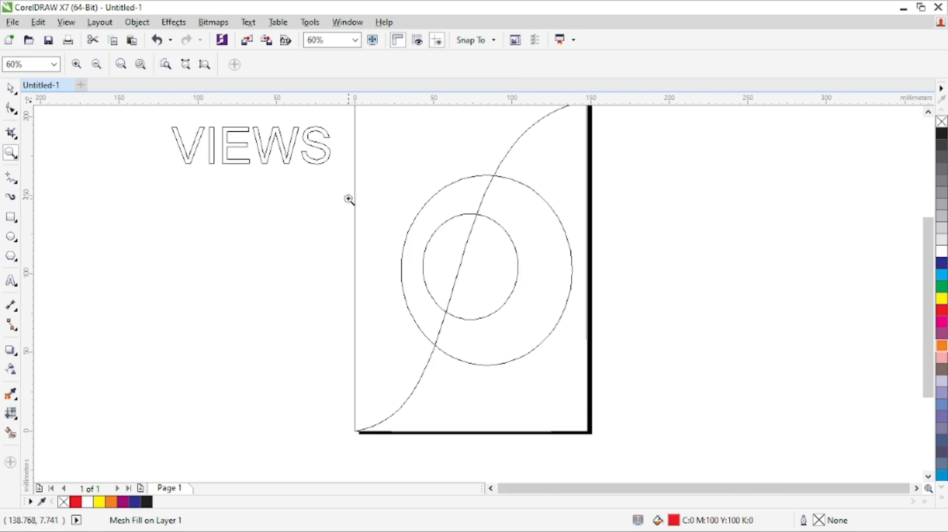
{"action": "left_click", "coordinate": [929, 113]}
{"action": "left_click", "coordinate": [929, 113]}
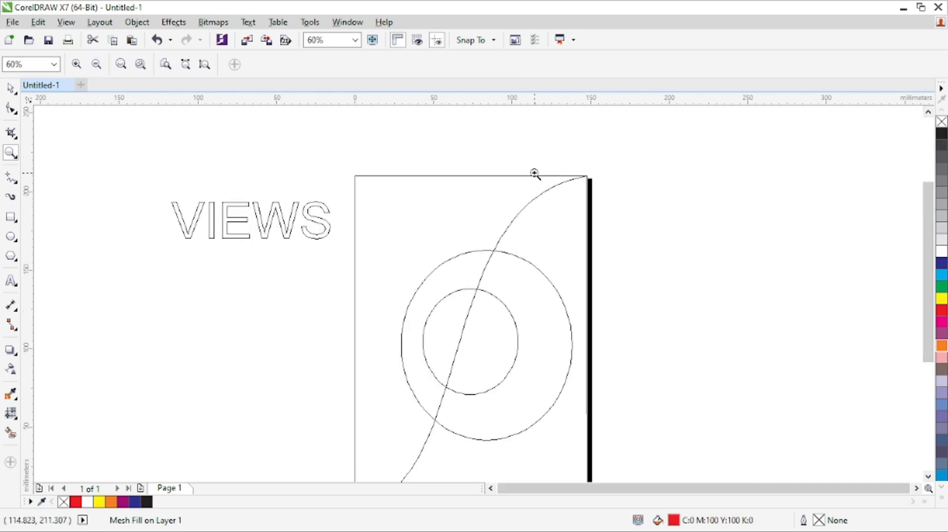
{"action": "left_click_drag", "start_coordinate": [568, 170], "coordinate": [637, 226]}
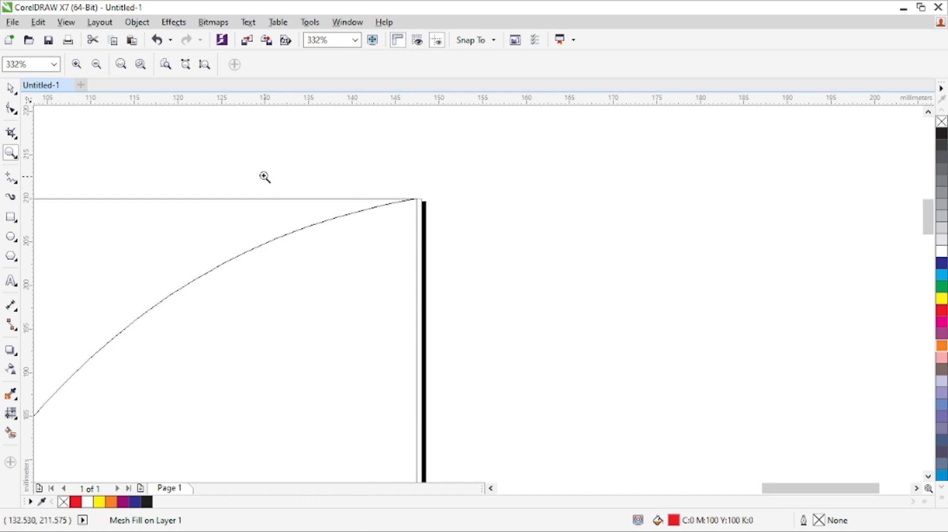
{"action": "left_click_drag", "start_coordinate": [342, 186], "coordinate": [459, 292]}
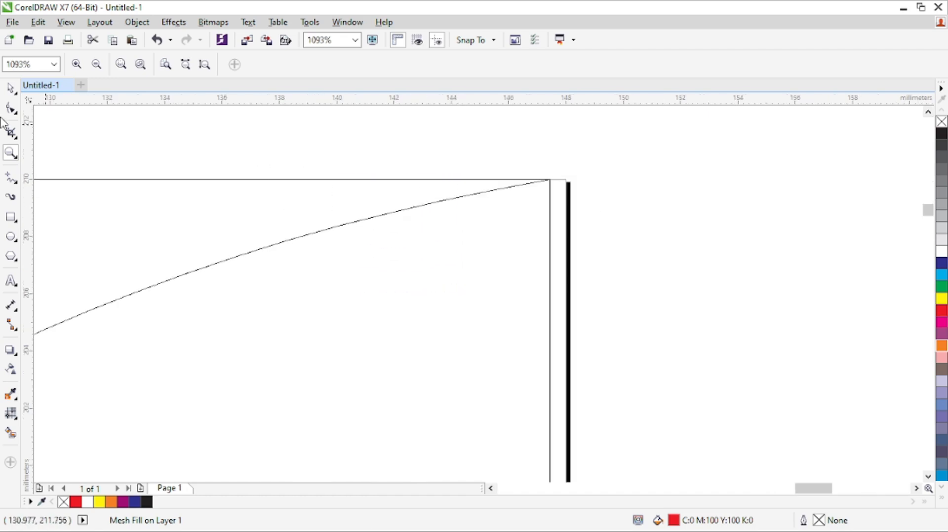
{"action": "key", "text": "m"}
{"action": "left_click_drag", "start_coordinate": [548, 181], "coordinate": [564, 180]}
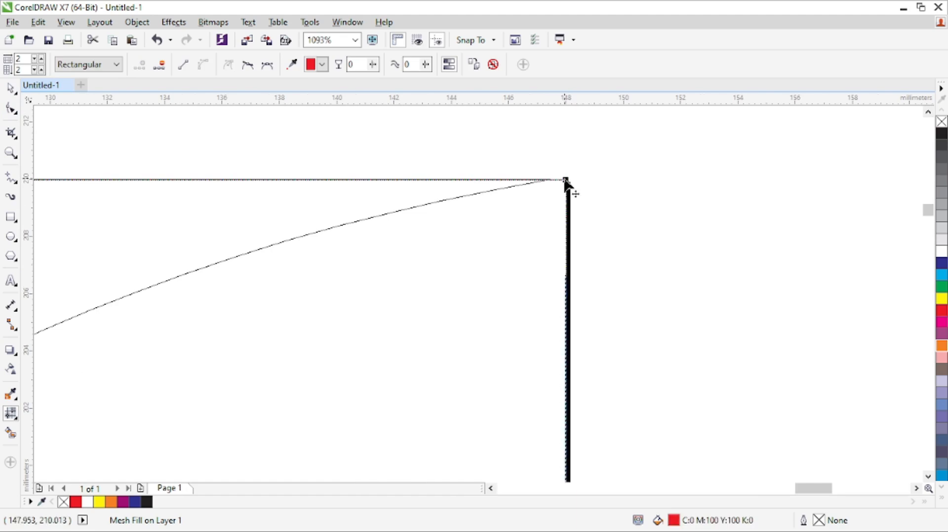
Select the curved gradient mesh shape and move its upper-right node onto the page's top-right corner.
{"action": "left_click", "coordinate": [529, 183]}
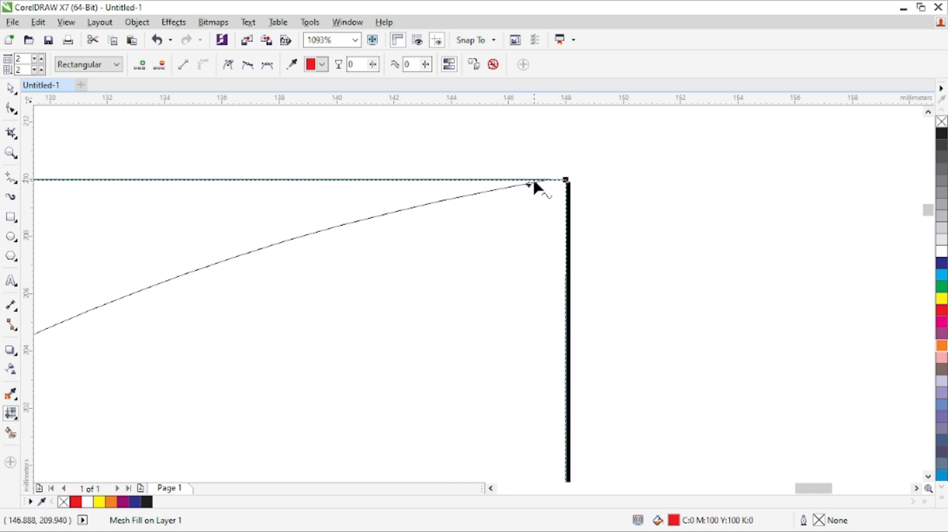
{"action": "left_click", "coordinate": [537, 181]}
{"action": "left_click", "coordinate": [543, 181]}
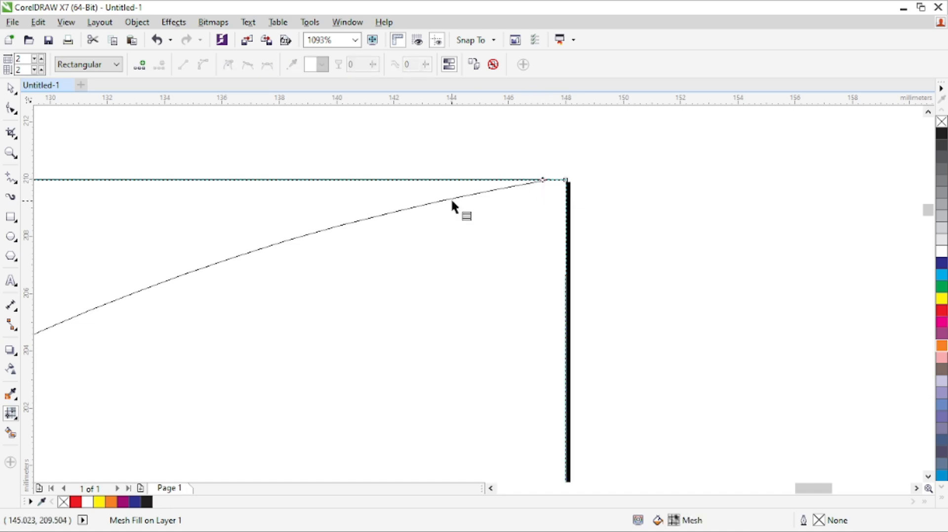
{"action": "left_click", "coordinate": [403, 212]}
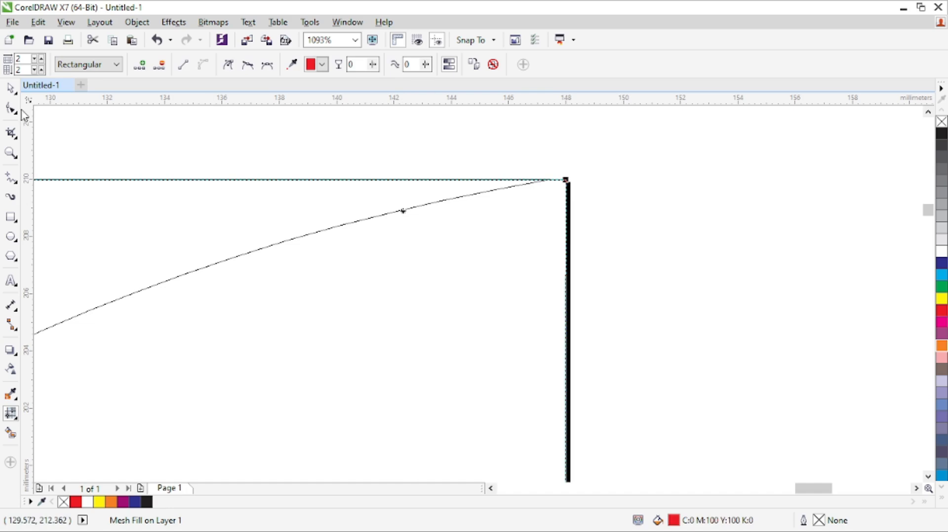
{"action": "left_click", "coordinate": [11, 88]}
{"action": "left_click", "coordinate": [331, 227]}
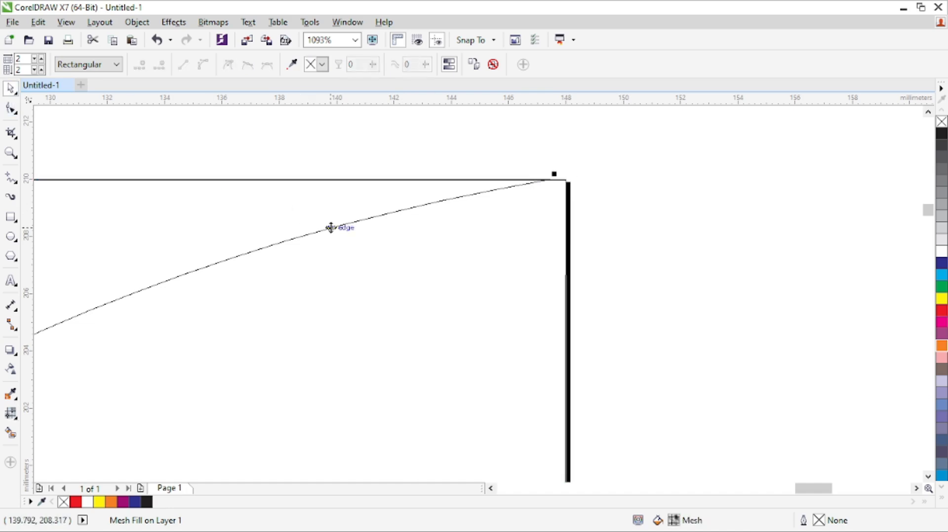
{"action": "key", "text": "m"}
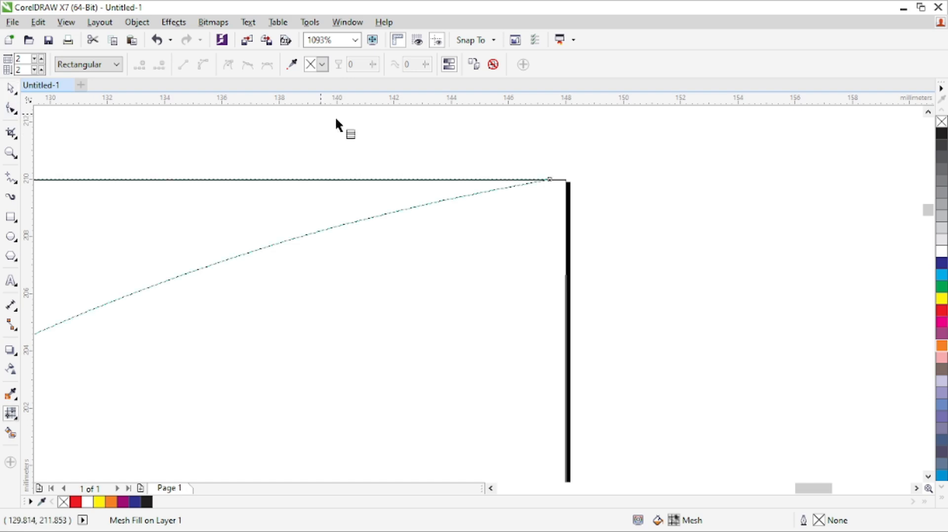
{"action": "key", "text": "z"}
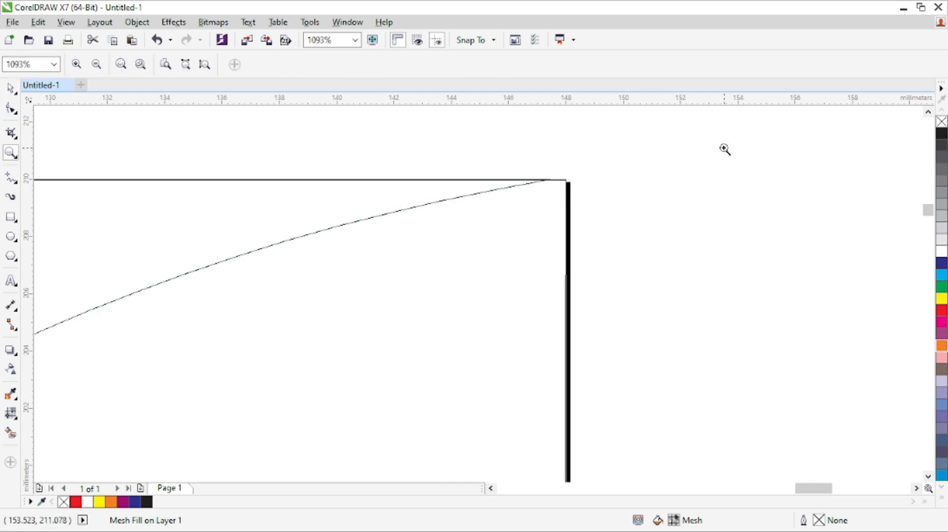
{"action": "left_click_drag", "start_coordinate": [692, 117], "coordinate": [188, 333]}
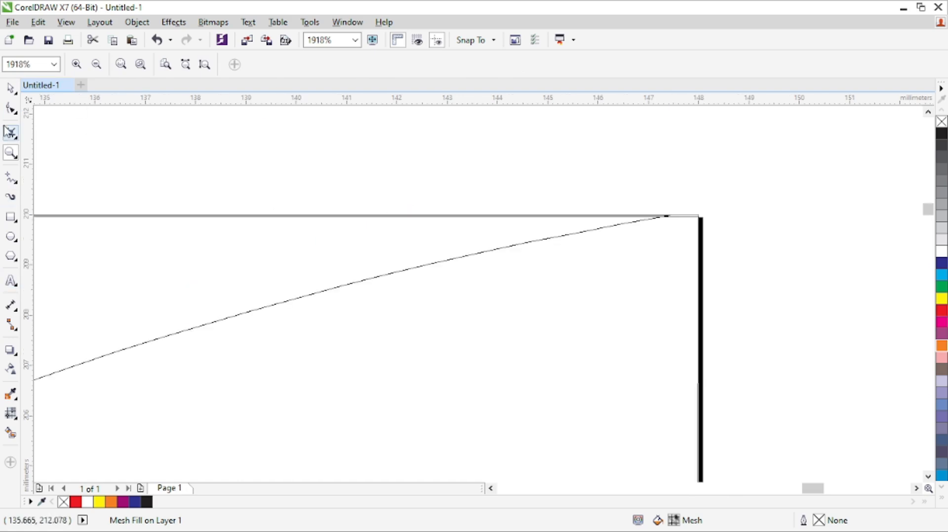
{"action": "key", "text": "m"}
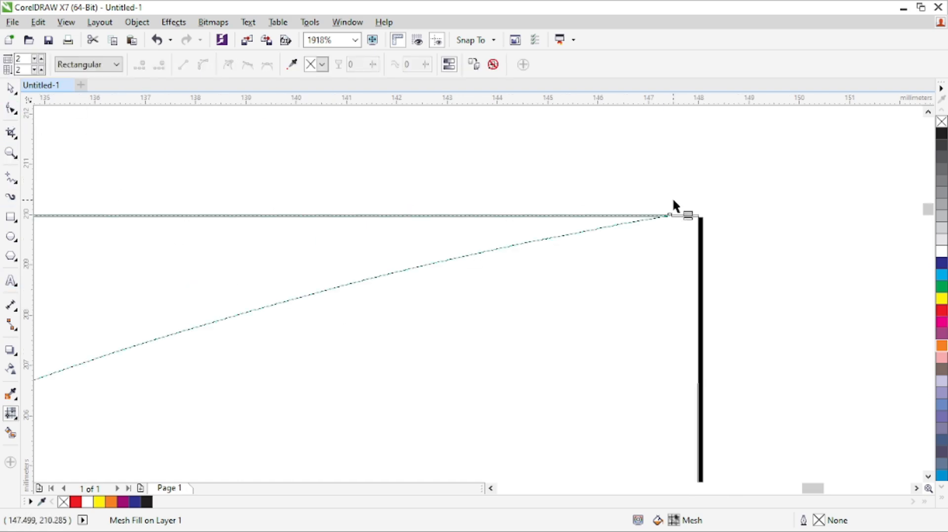
{"action": "left_click_drag", "start_coordinate": [670, 216], "coordinate": [700, 221]}
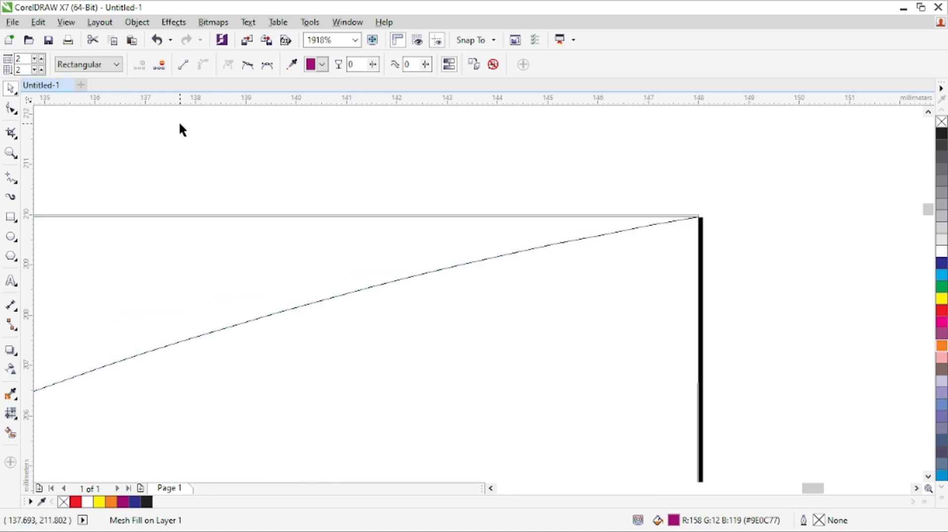
Show the whole artwork in Draft view to examine how the mesh fills are displayed.
{"action": "key", "text": "z"}
{"action": "left_click", "coordinate": [97, 65]}
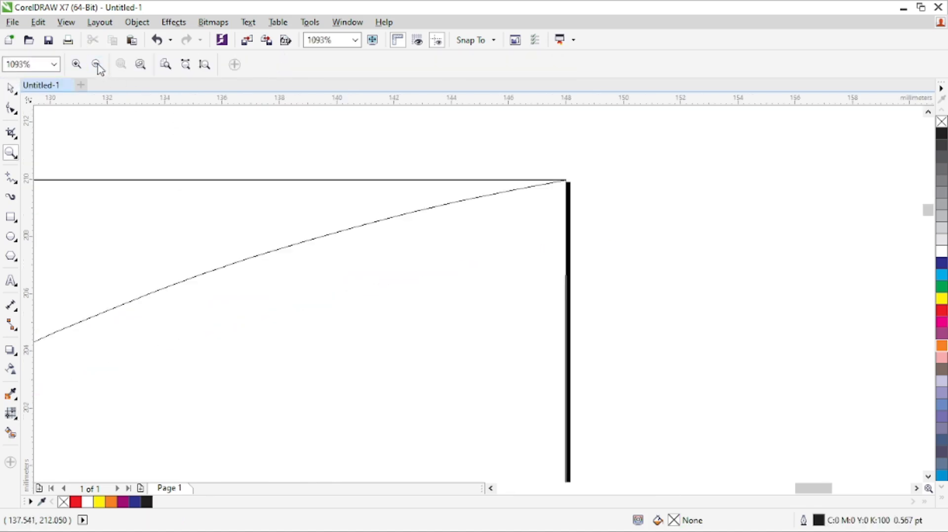
{"action": "left_click", "coordinate": [97, 65]}
{"action": "left_click", "coordinate": [97, 65]}
{"action": "left_click", "coordinate": [97, 64]}
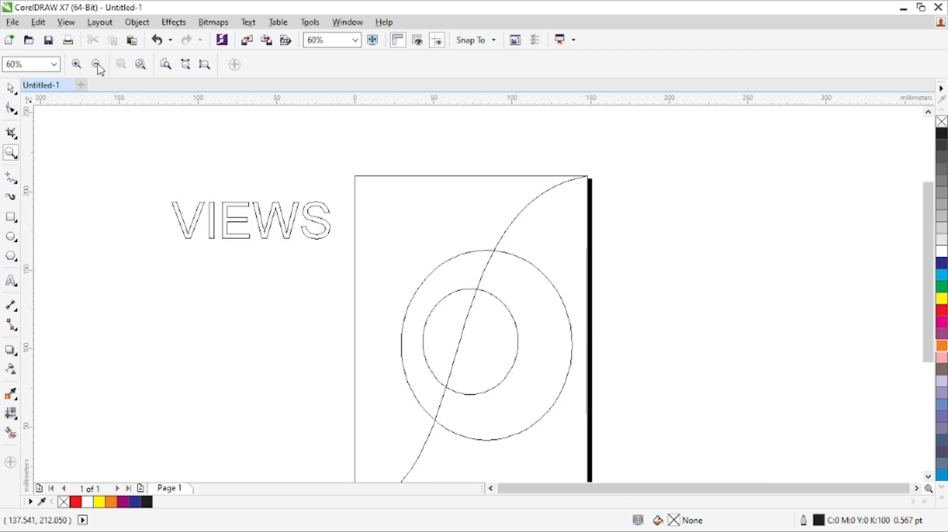
{"action": "left_click", "coordinate": [11, 89]}
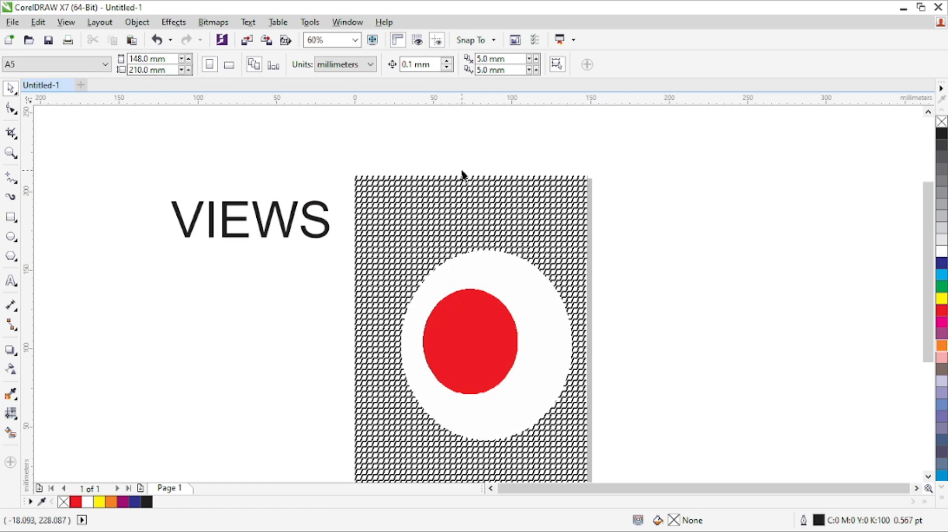
{"action": "left_click_drag", "start_coordinate": [930, 217], "coordinate": [940, 237]}
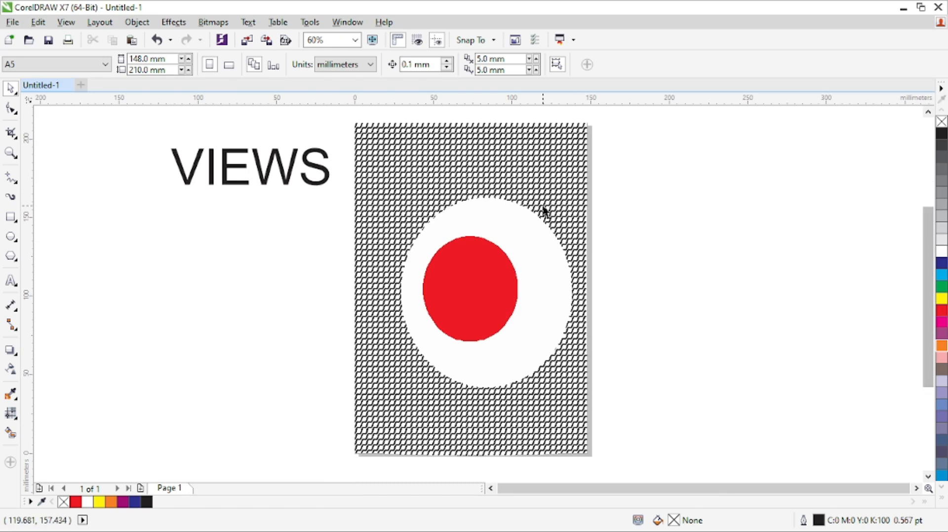
Select the red mesh shape, display the artwork in full colour and show the document grid.
{"action": "left_click", "coordinate": [560, 152]}
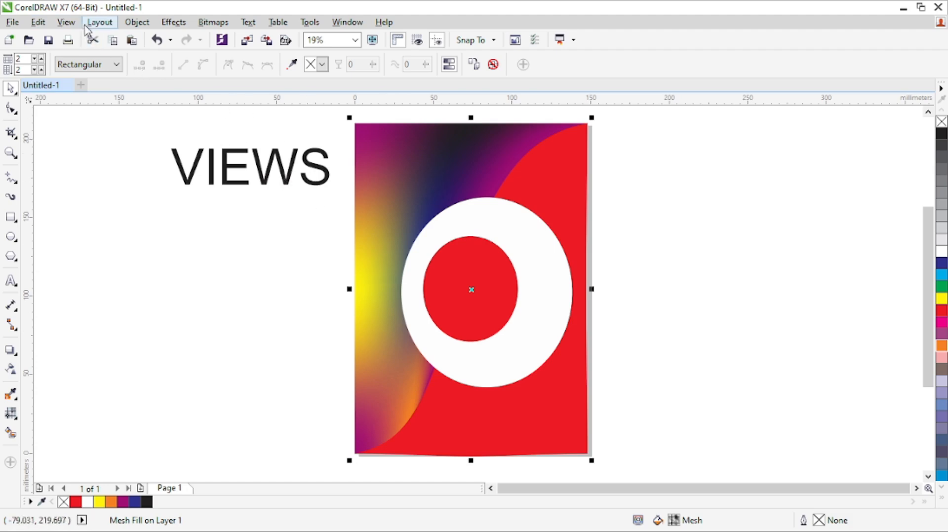
{"action": "left_click", "coordinate": [119, 95]}
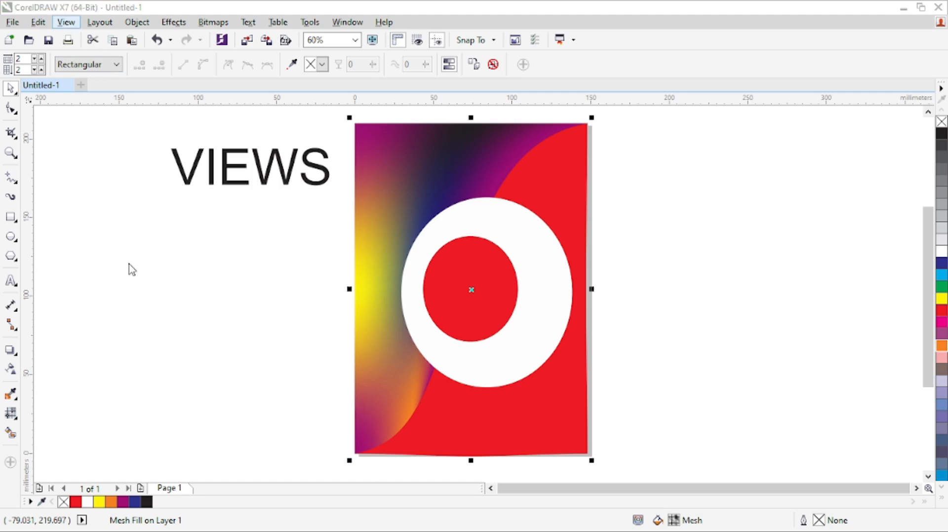
{"action": "left_click", "coordinate": [276, 270]}
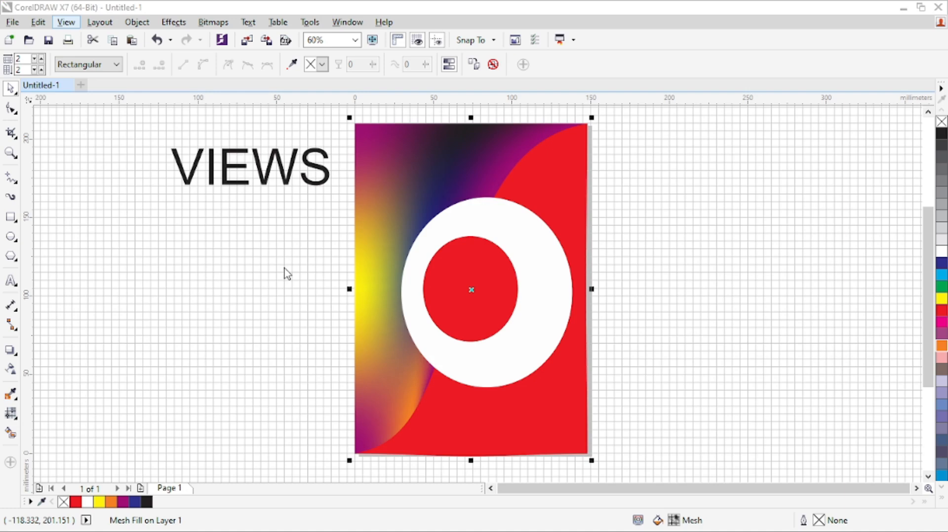
Hide the document grid and place guidelines just inside all four page edges, including a vertical at about 136 mm and a horizontal at about 11 mm.
{"action": "left_click", "coordinate": [221, 256]}
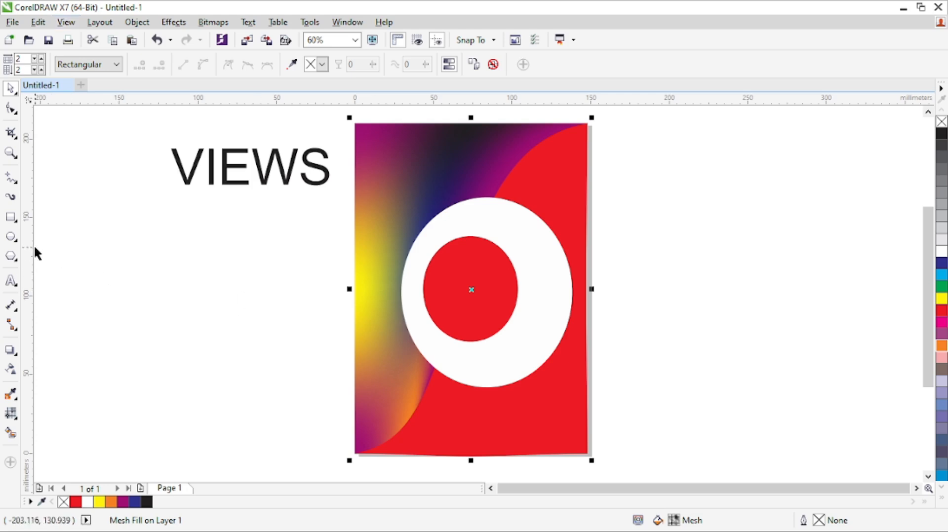
{"action": "left_click_drag", "start_coordinate": [29, 253], "coordinate": [374, 285]}
{"action": "left_click_drag", "start_coordinate": [29, 318], "coordinate": [570, 321]}
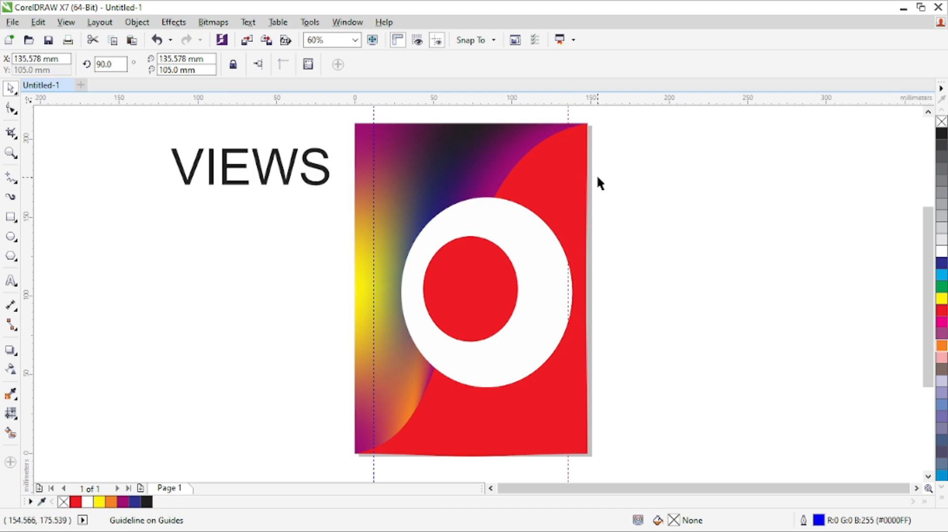
{"action": "left_click_drag", "start_coordinate": [623, 101], "coordinate": [643, 141]}
{"action": "left_click_drag", "start_coordinate": [615, 105], "coordinate": [681, 436]}
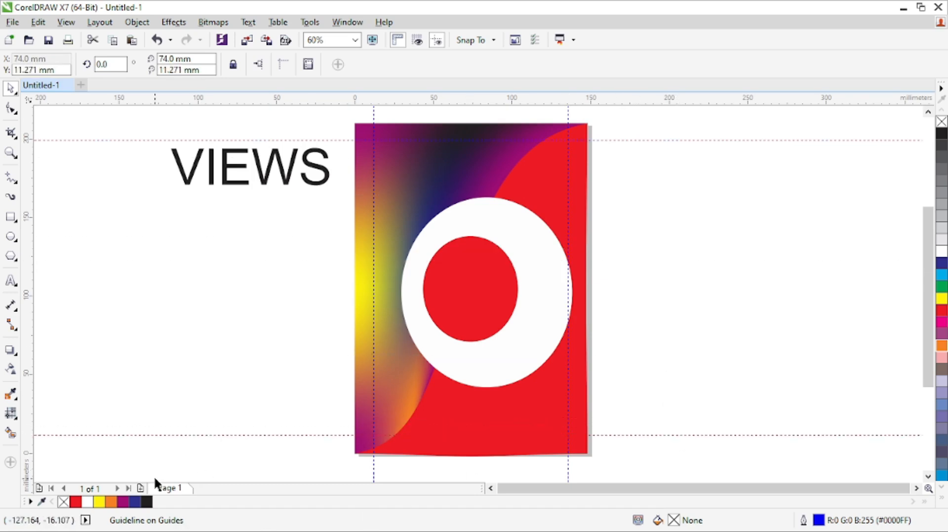
Add a second page after Page 1, and return to the artwork on Page 1.
{"action": "left_click", "coordinate": [141, 489]}
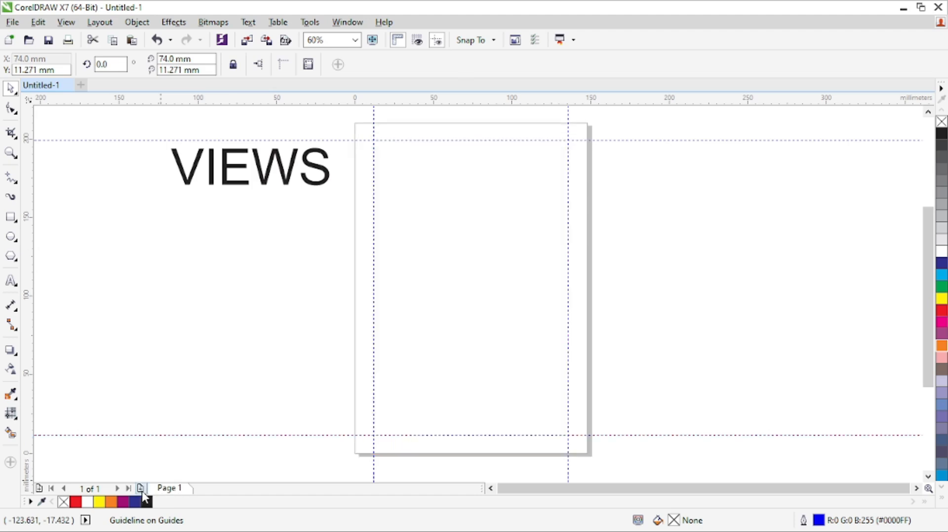
{"action": "left_click", "coordinate": [141, 490]}
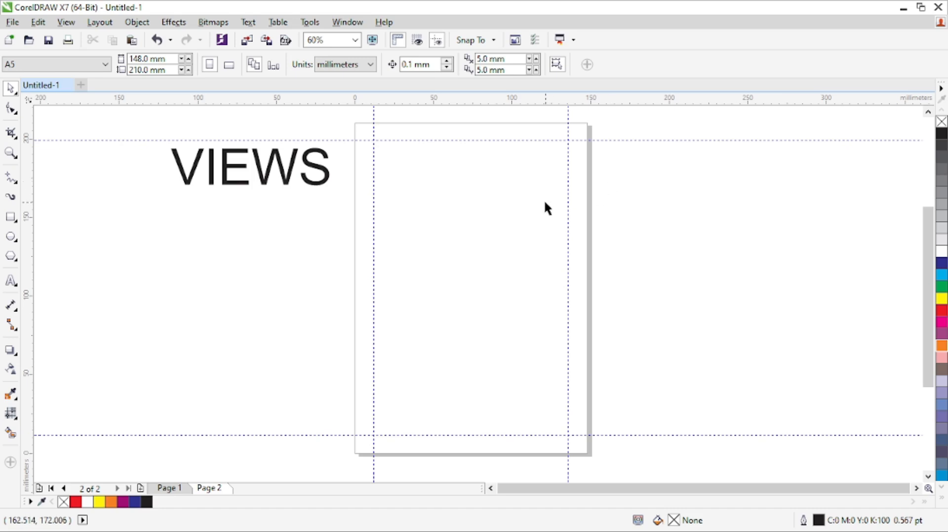
{"action": "left_click", "coordinate": [173, 489]}
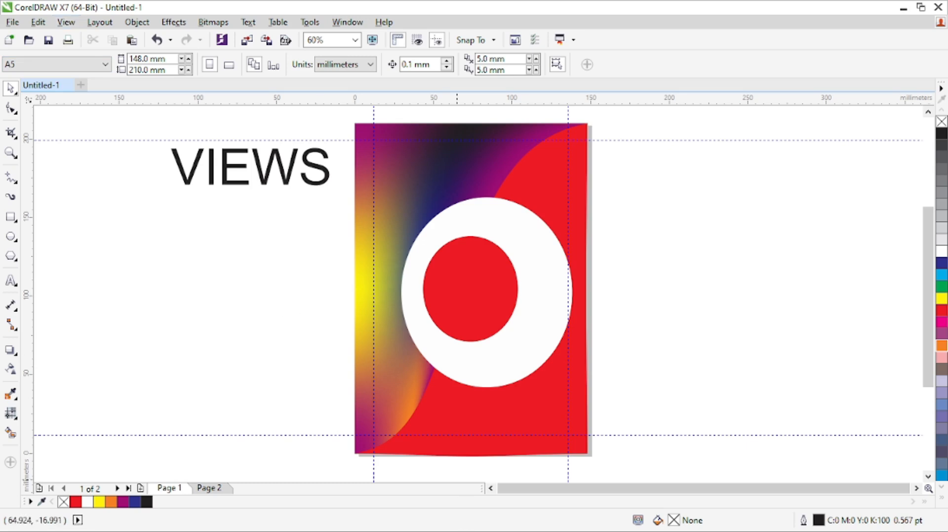
{"action": "left_click", "coordinate": [633, 524]}
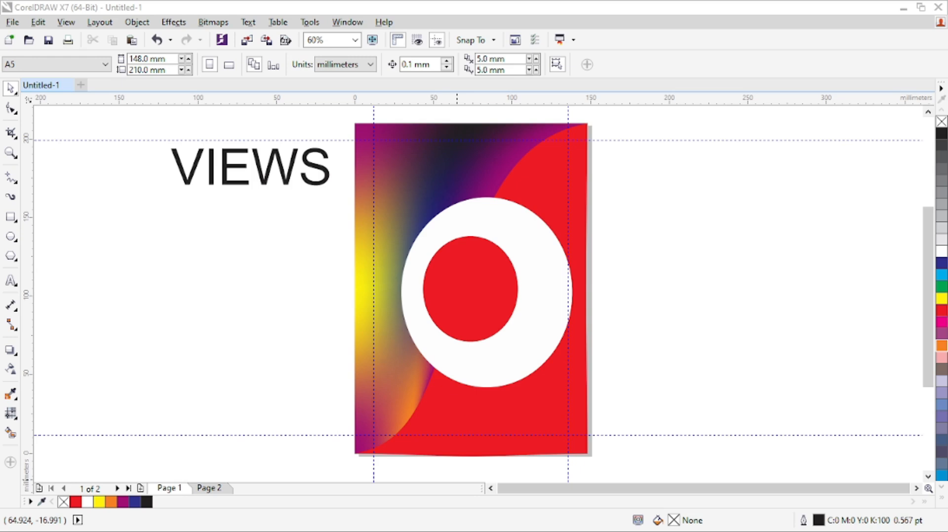